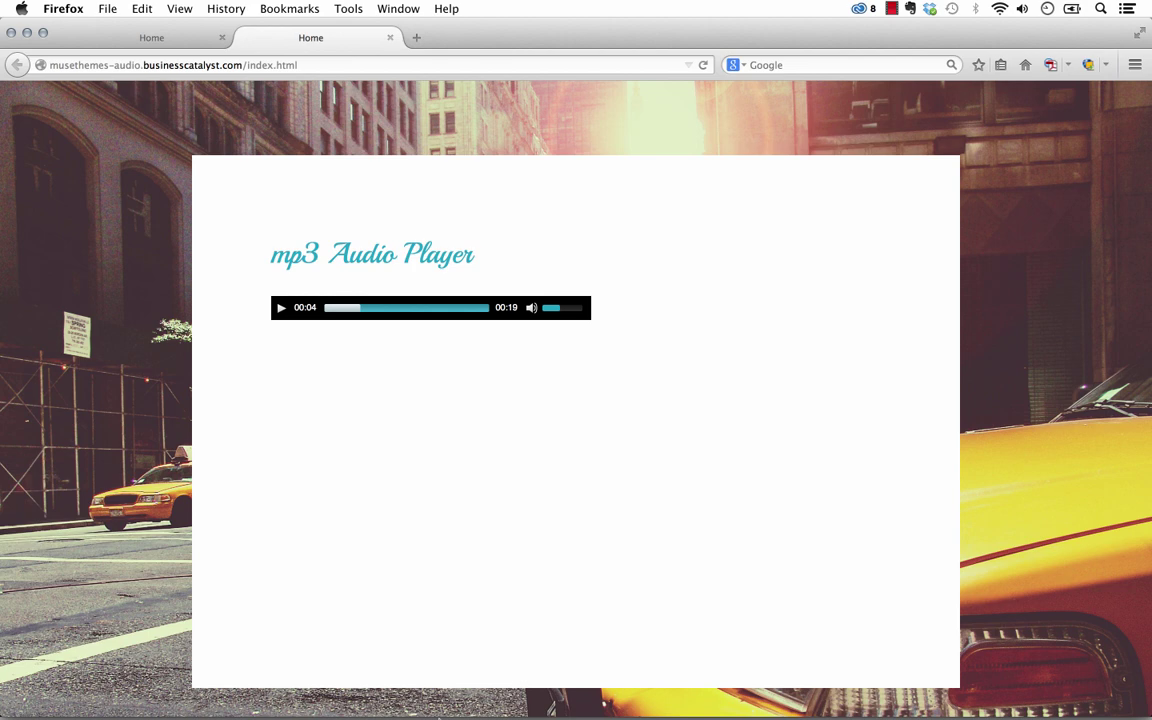
# Switch to Muse and delete the existing audio player widget from the page
pyautogui.click(484, 686)
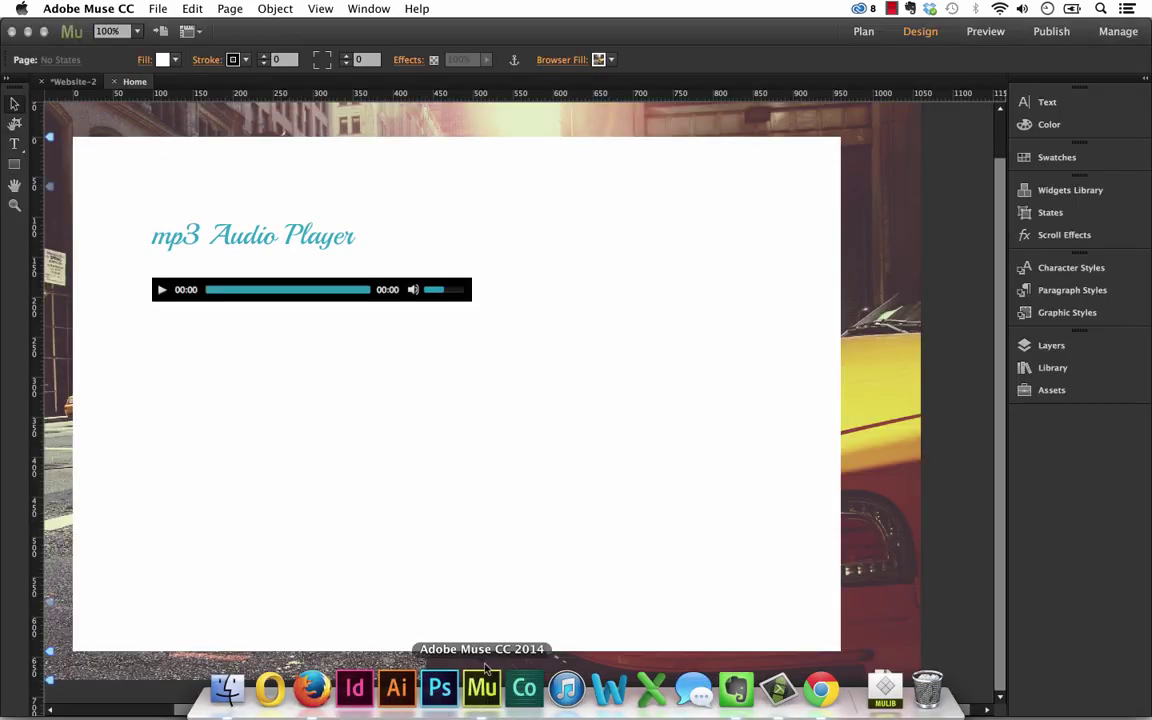
pyautogui.moveTo(337, 301); pyautogui.dragTo(376, 295)
pyautogui.press('Delete')
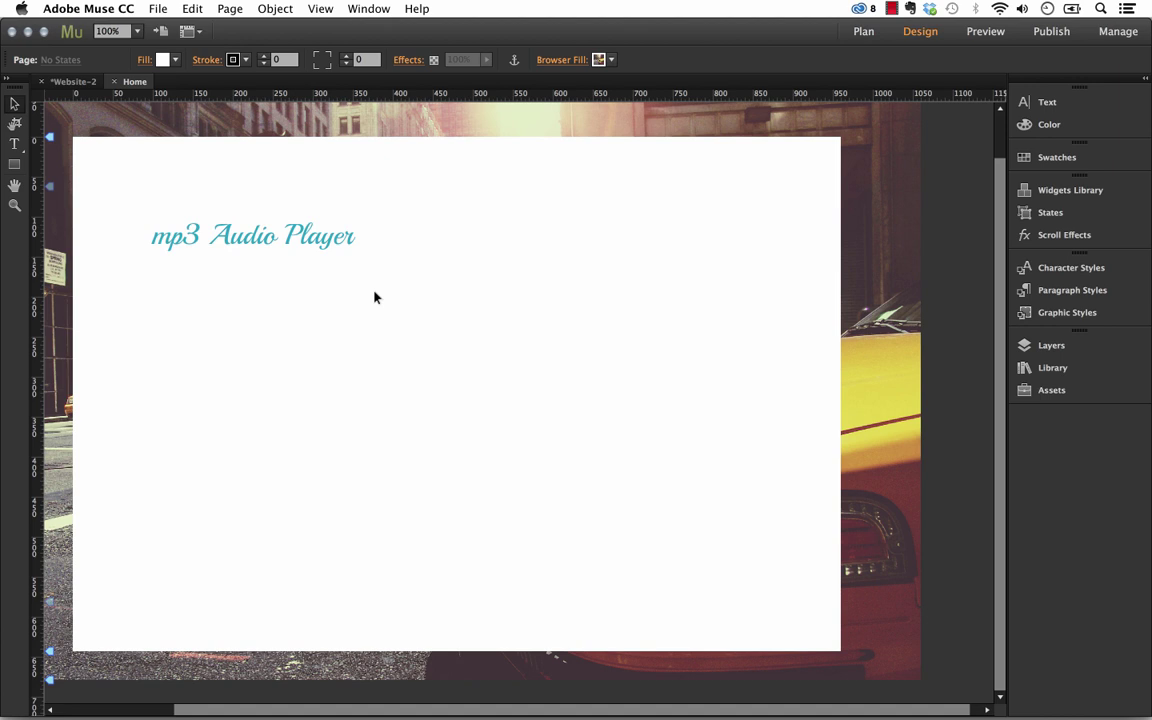
# Place the '025 – MP3 Audio Player' widget from the Library below the mp3 Audio Player heading
pyautogui.click(1049, 369)
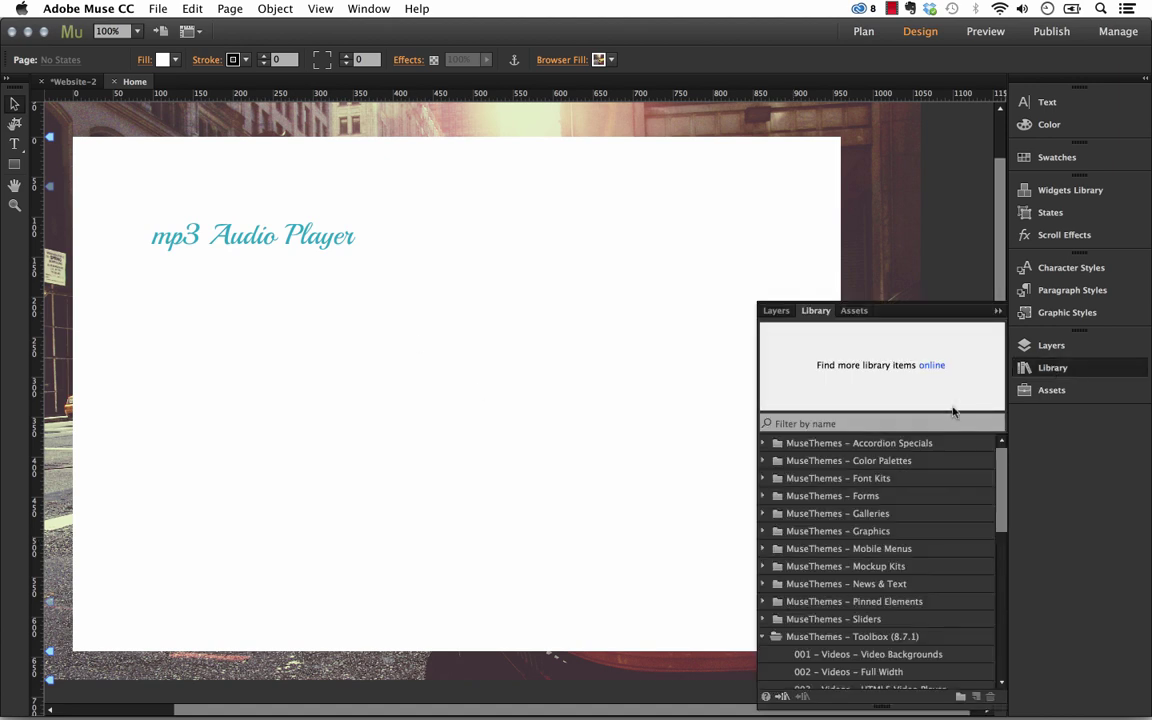
pyautogui.scroll(-5, 843, 587)
pyautogui.scroll(-2, 843, 587)
pyautogui.click(843, 655)
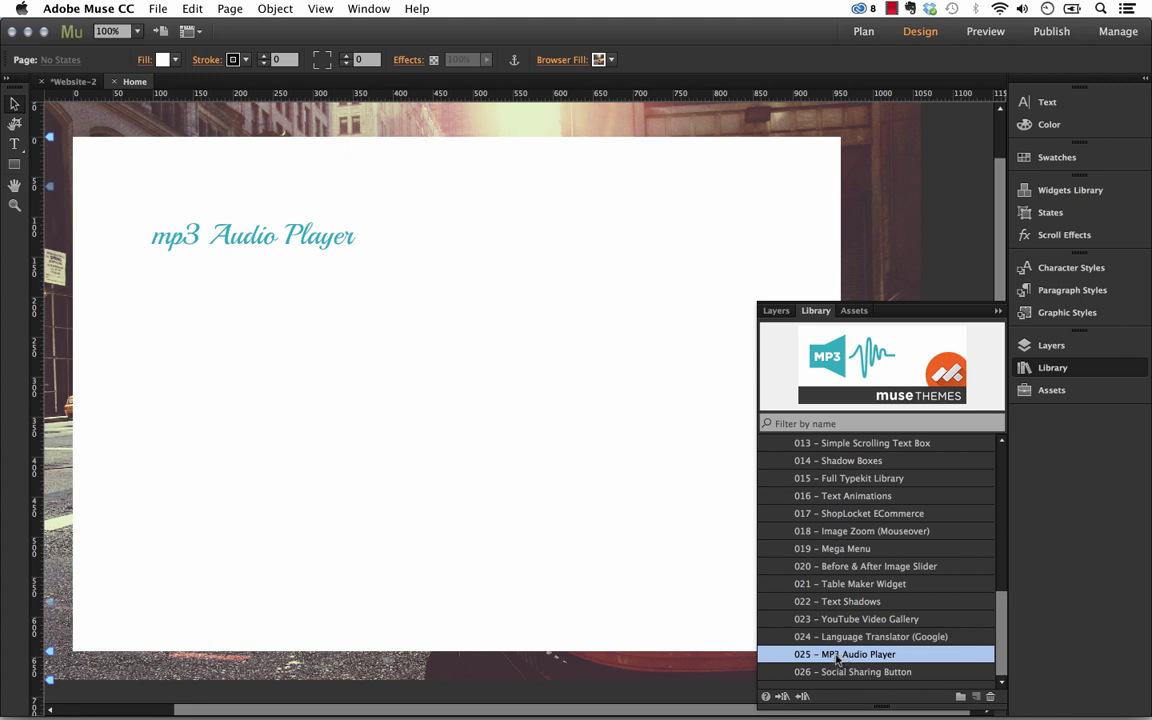
pyautogui.moveTo(836, 656); pyautogui.dragTo(155, 279)
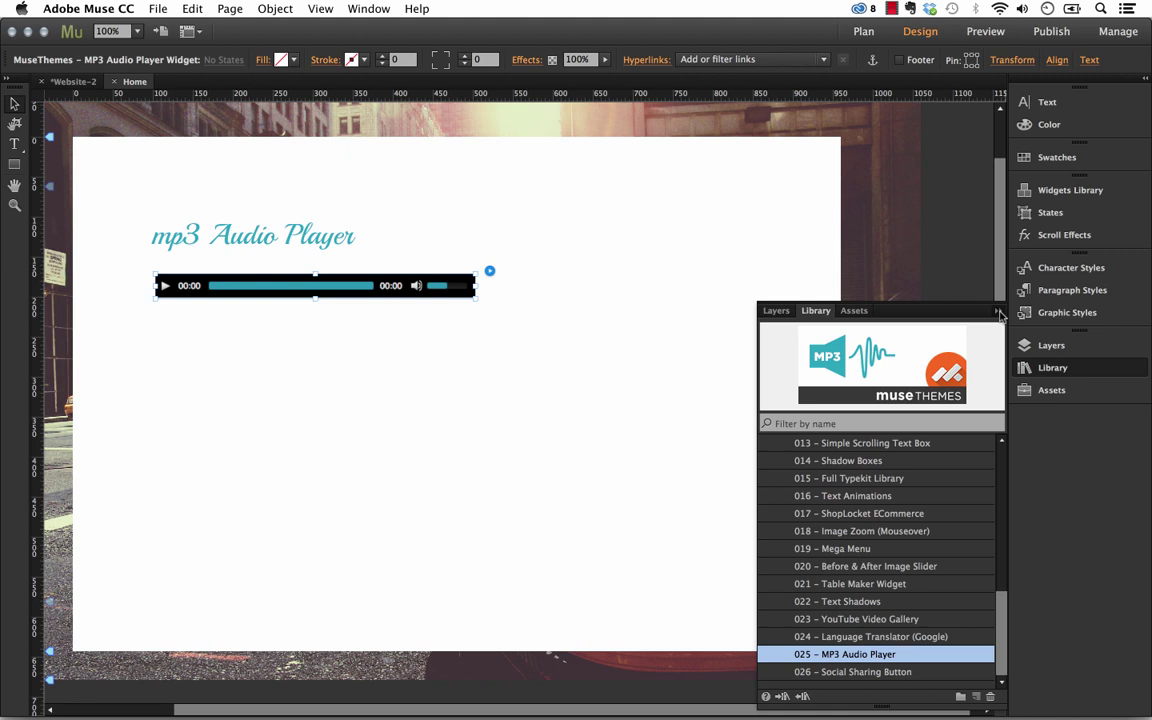
pyautogui.click(1000, 316)
pyautogui.click(489, 270)
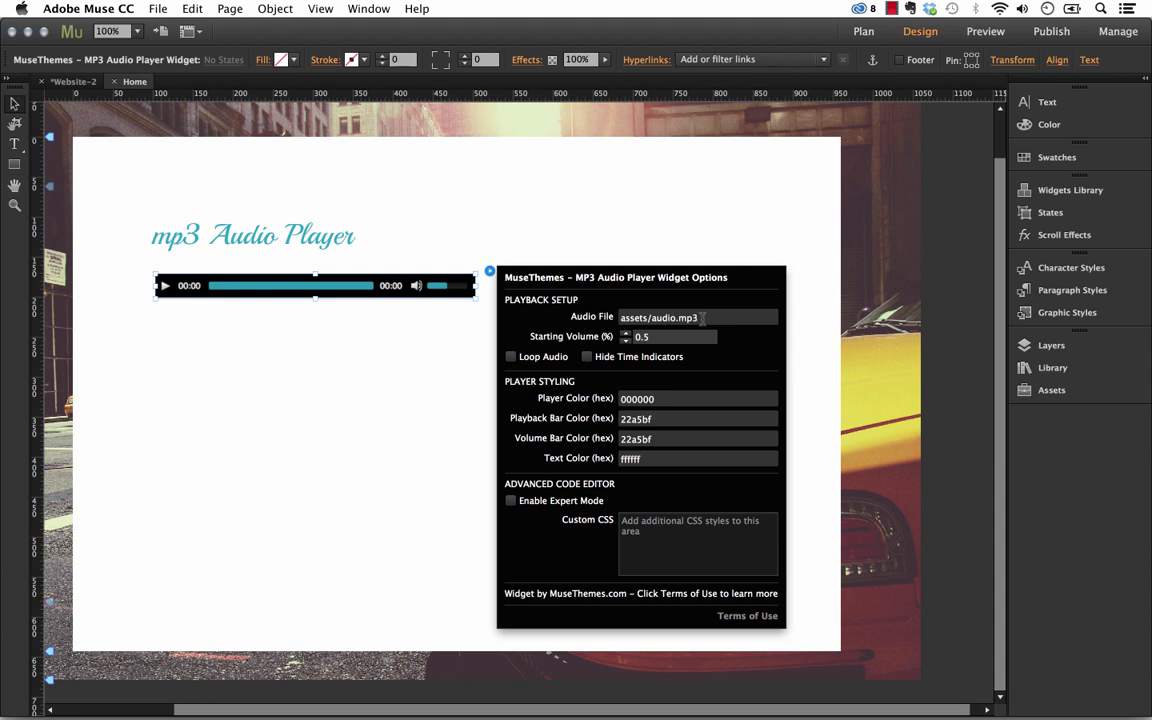
pyautogui.click(398, 226)
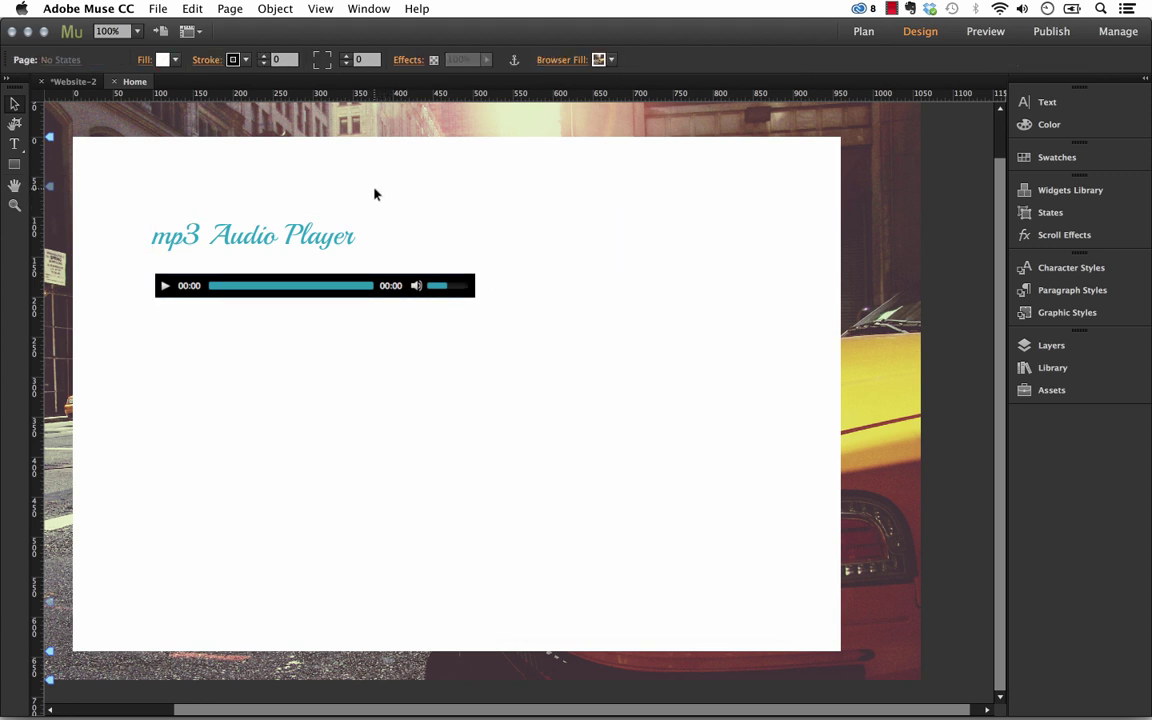
# Add audio.mp3 from the sample folder to the site's files for upload
pyautogui.click(158, 9)
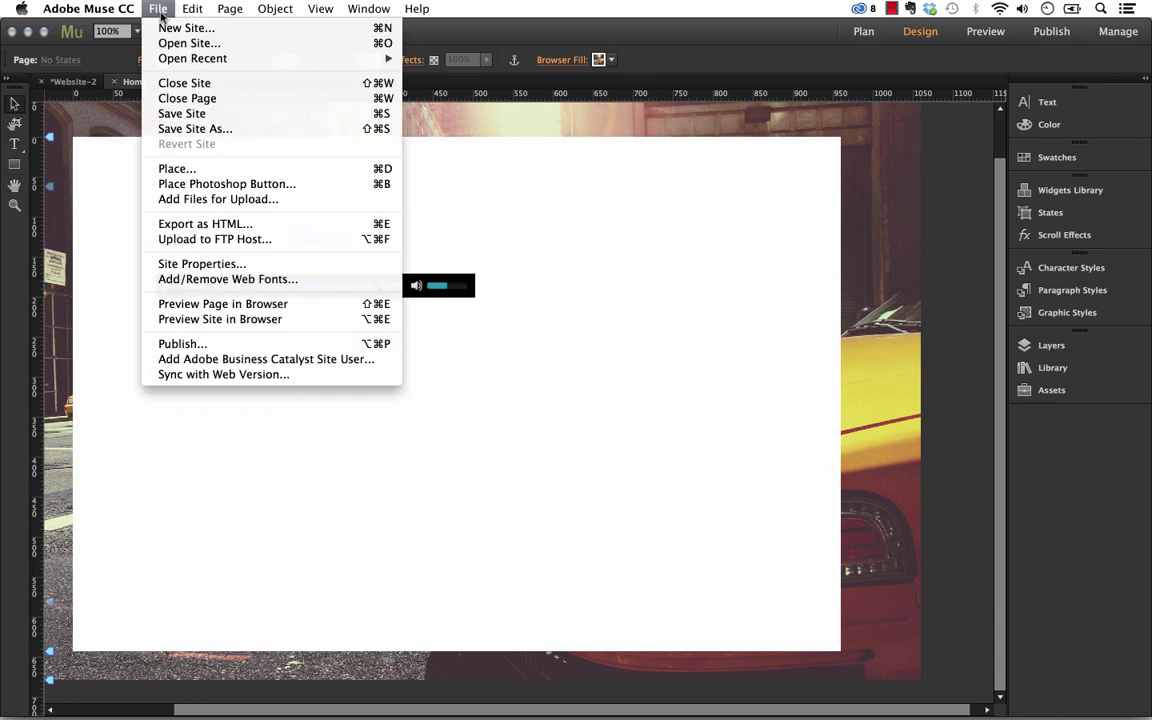
pyautogui.click(204, 200)
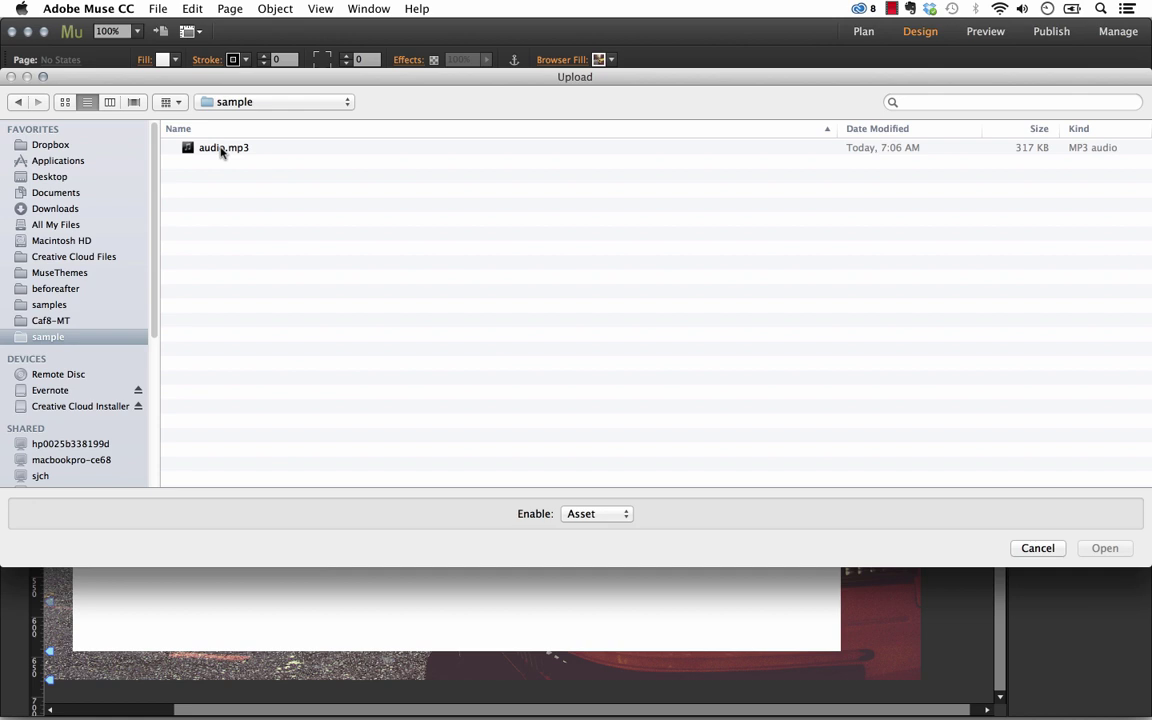
pyautogui.click(222, 150)
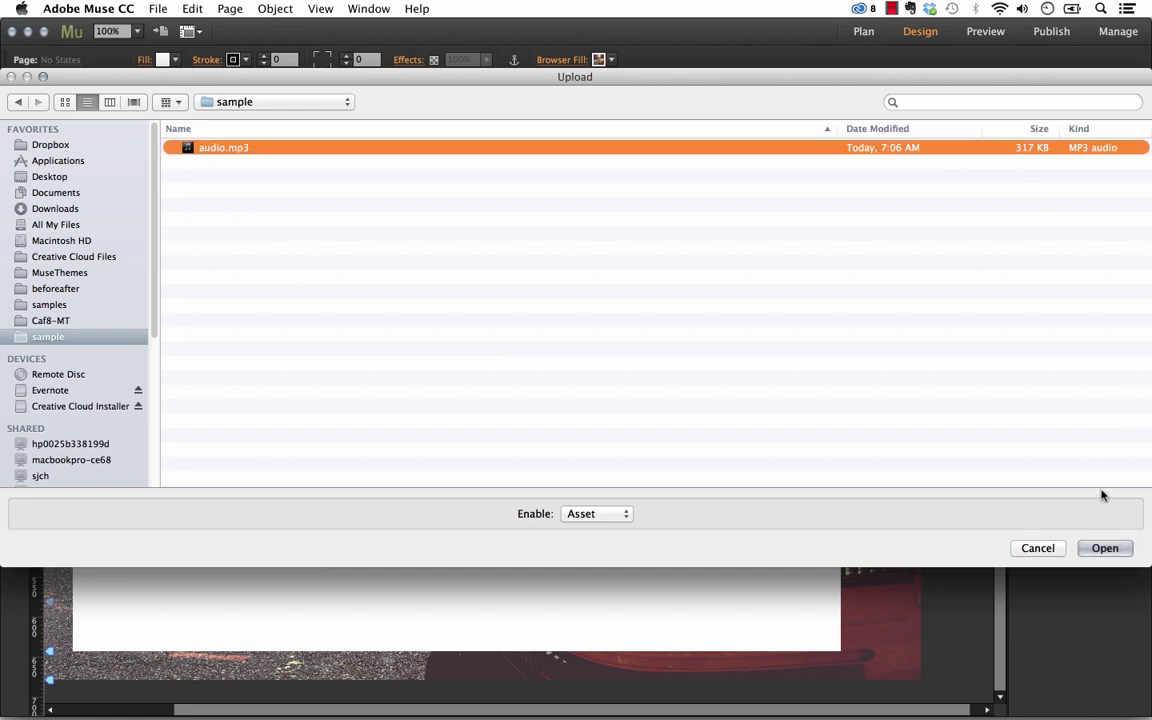
pyautogui.click(1105, 548)
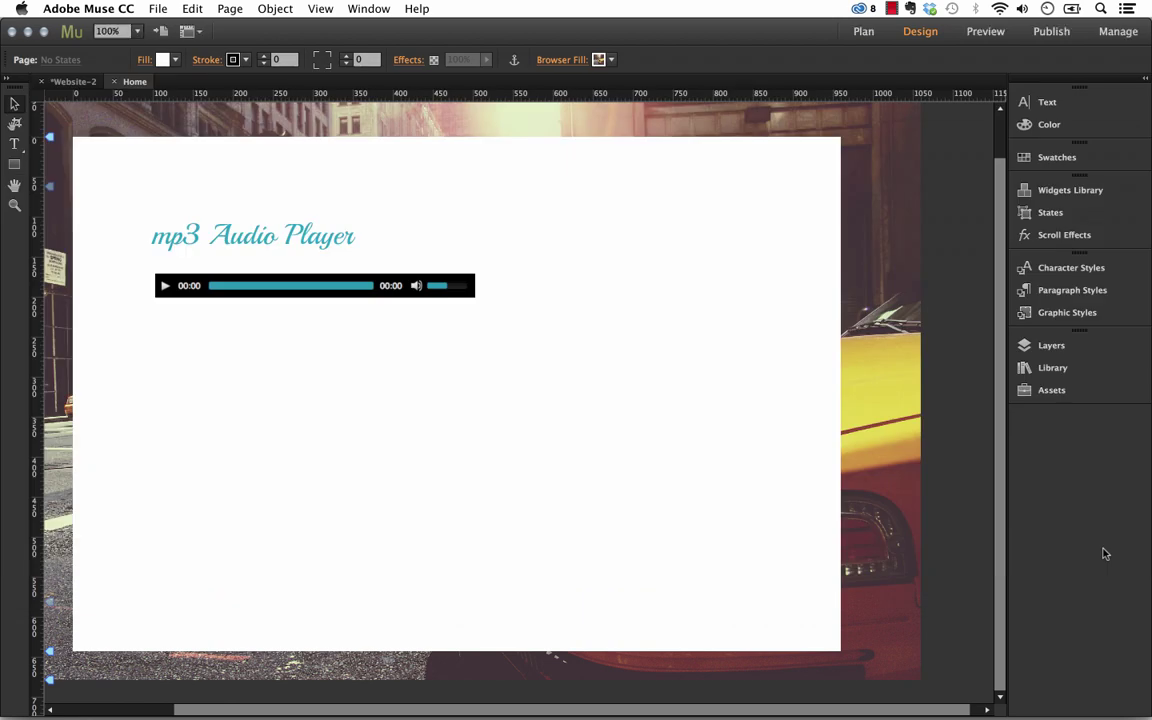
pyautogui.click(1055, 390)
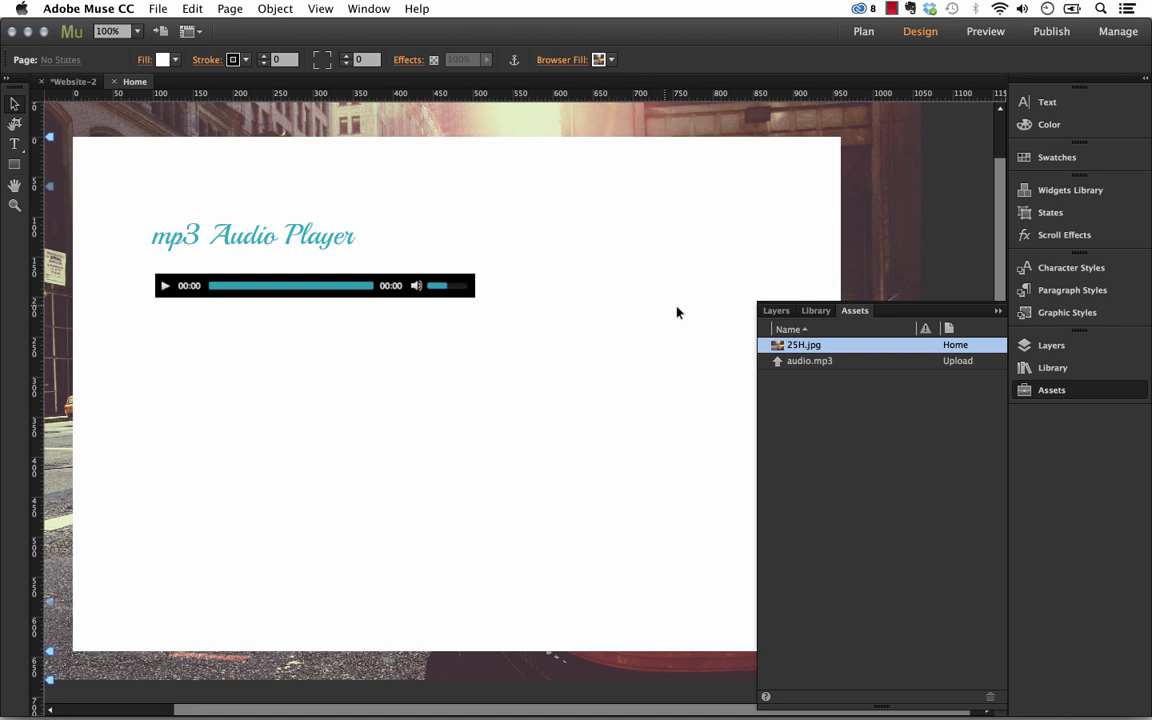
pyautogui.click(430, 285)
pyautogui.click(488, 272)
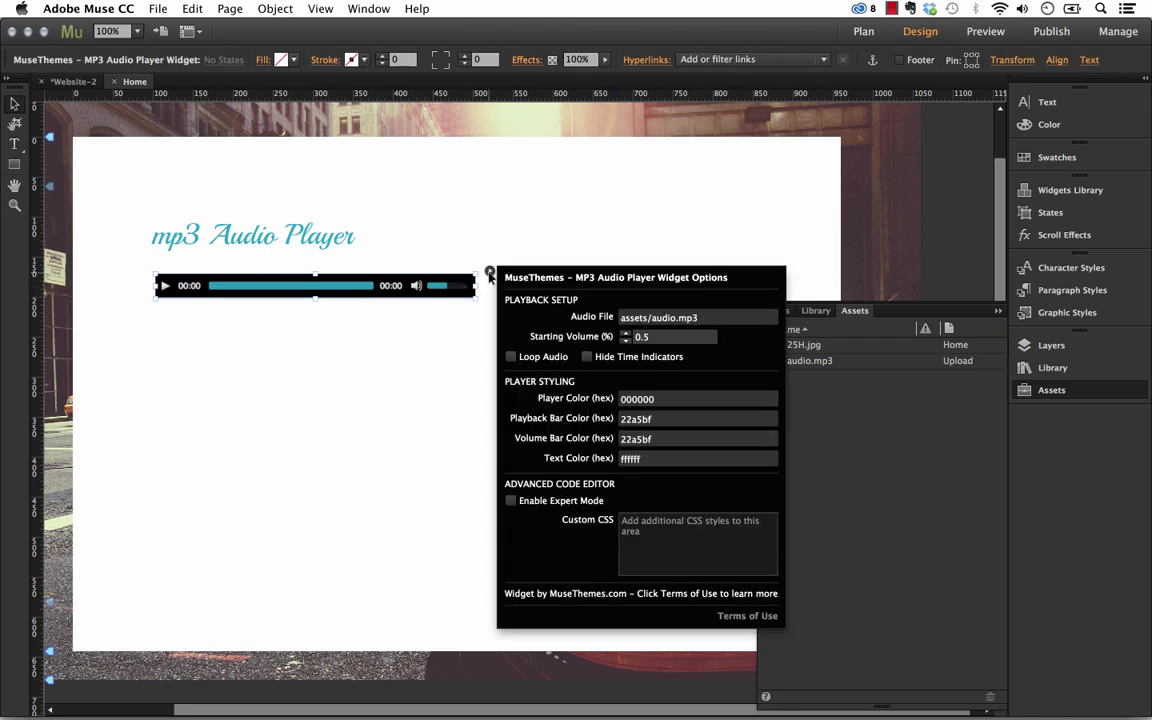
pyautogui.doubleClick(636, 317)
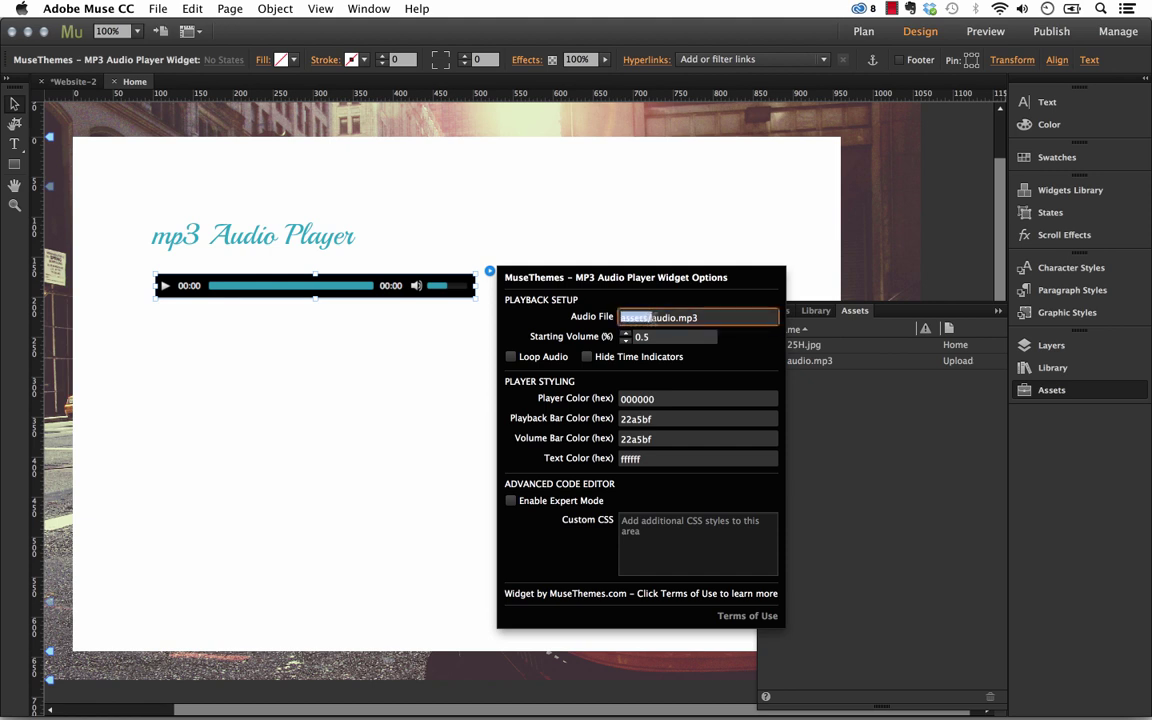
pyautogui.click(653, 318)
pyautogui.press('Escape')
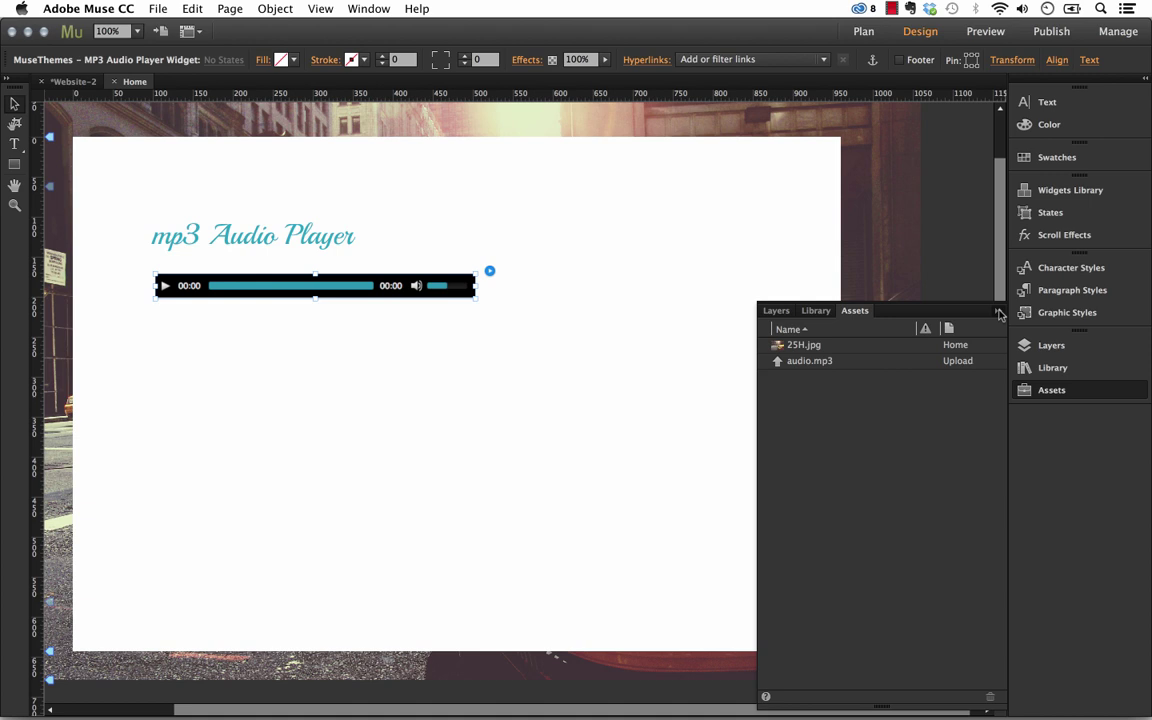
pyautogui.click(497, 293)
pyautogui.click(474, 286)
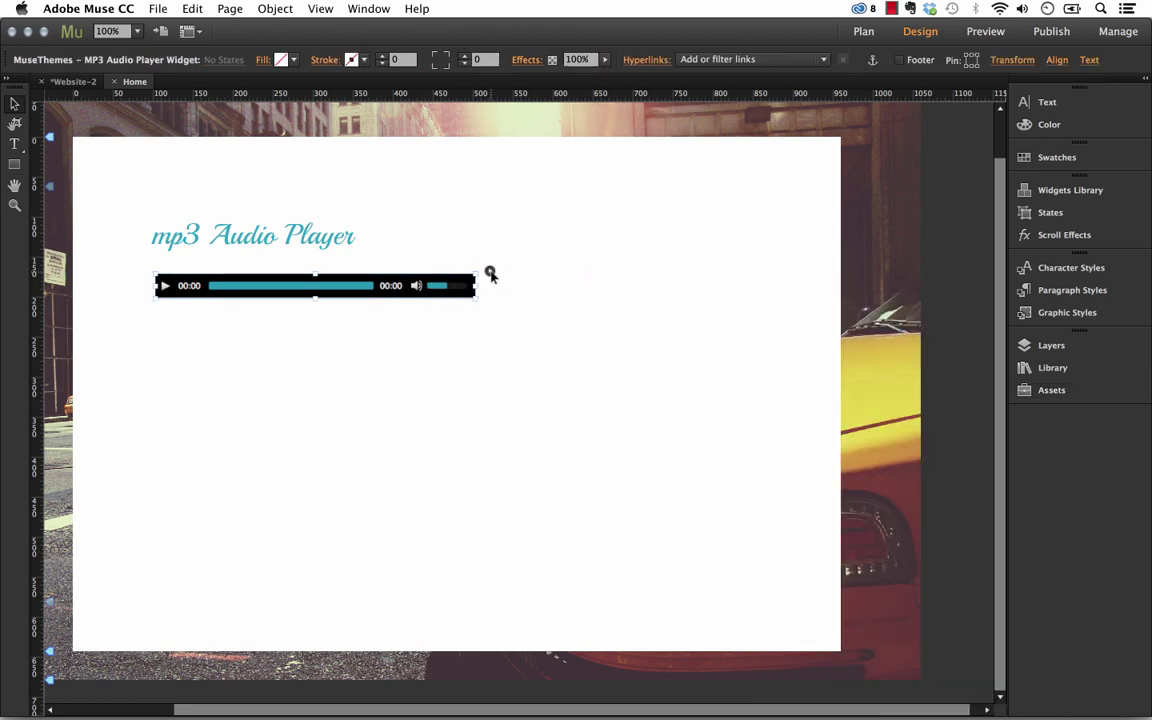
# Open the MP3 Audio Player Widget Options showing assets/audio.mp3 at volume 0.5
pyautogui.click(489, 272)
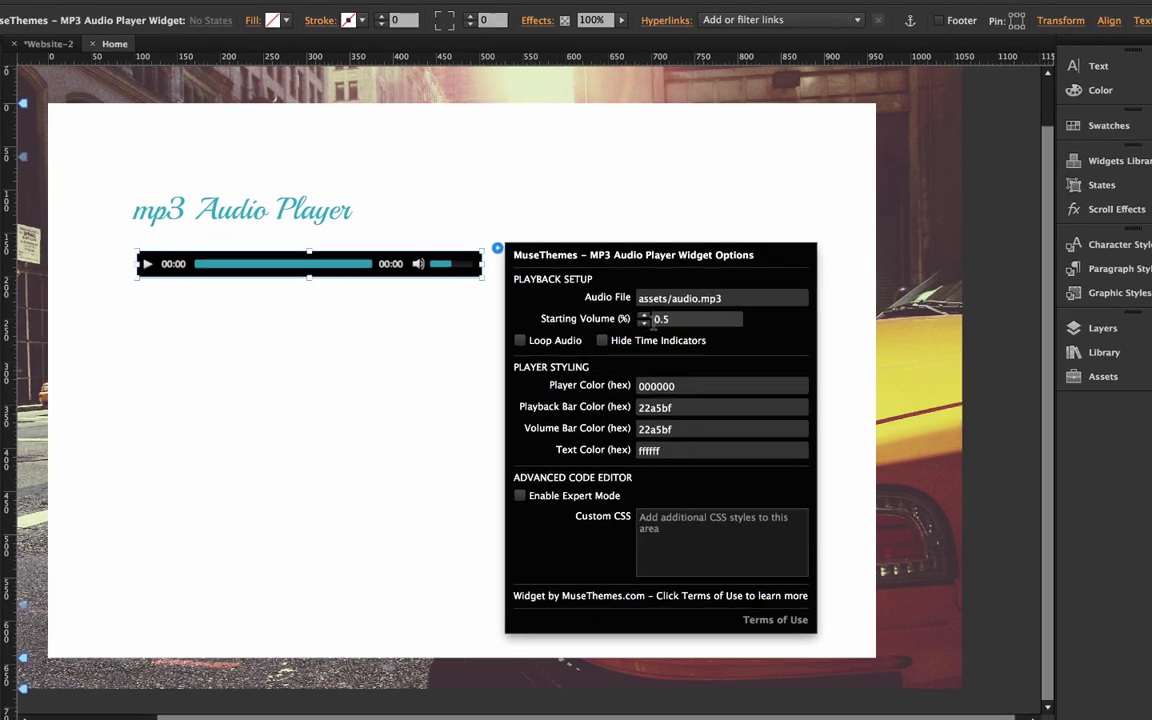
# Change the player's starting volume from 0.5 to 0.2 and tick Hide Time Indicators
pyautogui.click(640, 337)
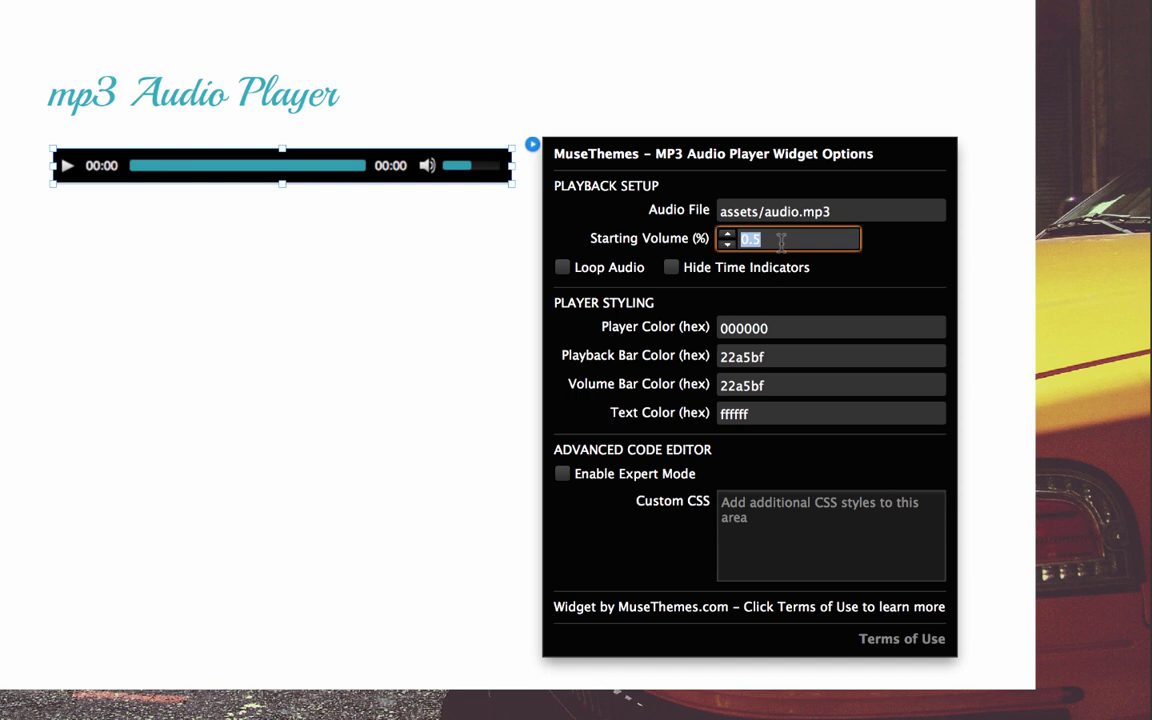
pyautogui.write('1')
pyautogui.press('Return')
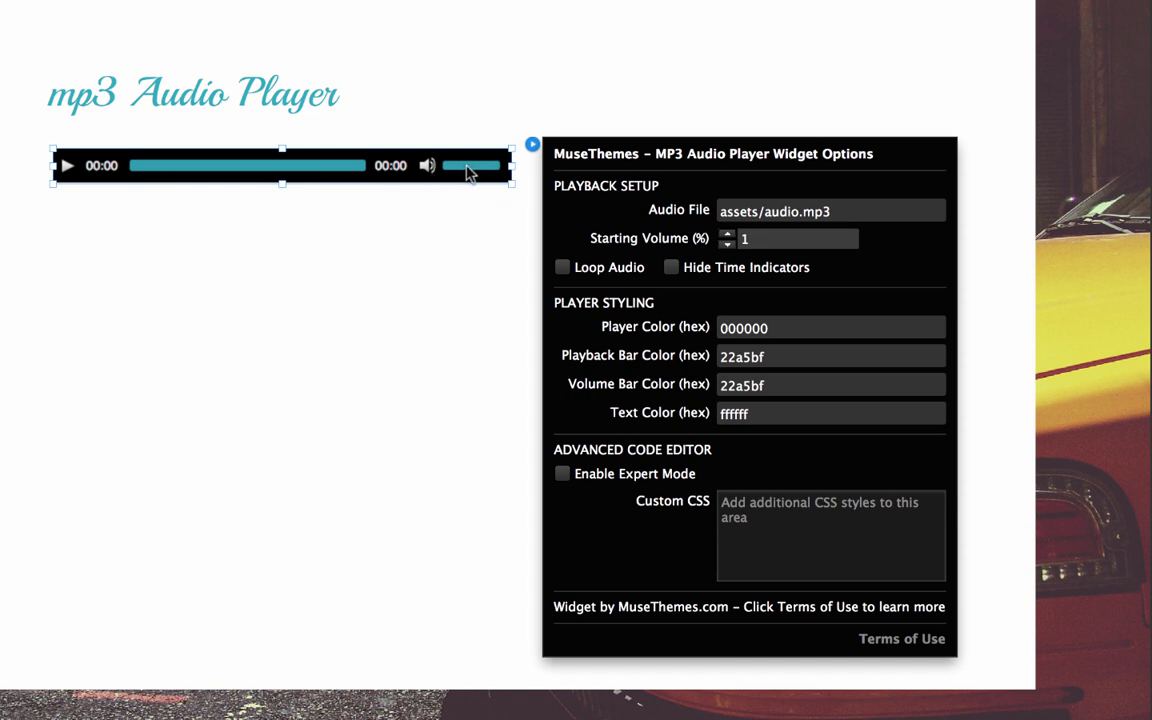
pyautogui.click(780, 238)
pyautogui.press('BackSpace')
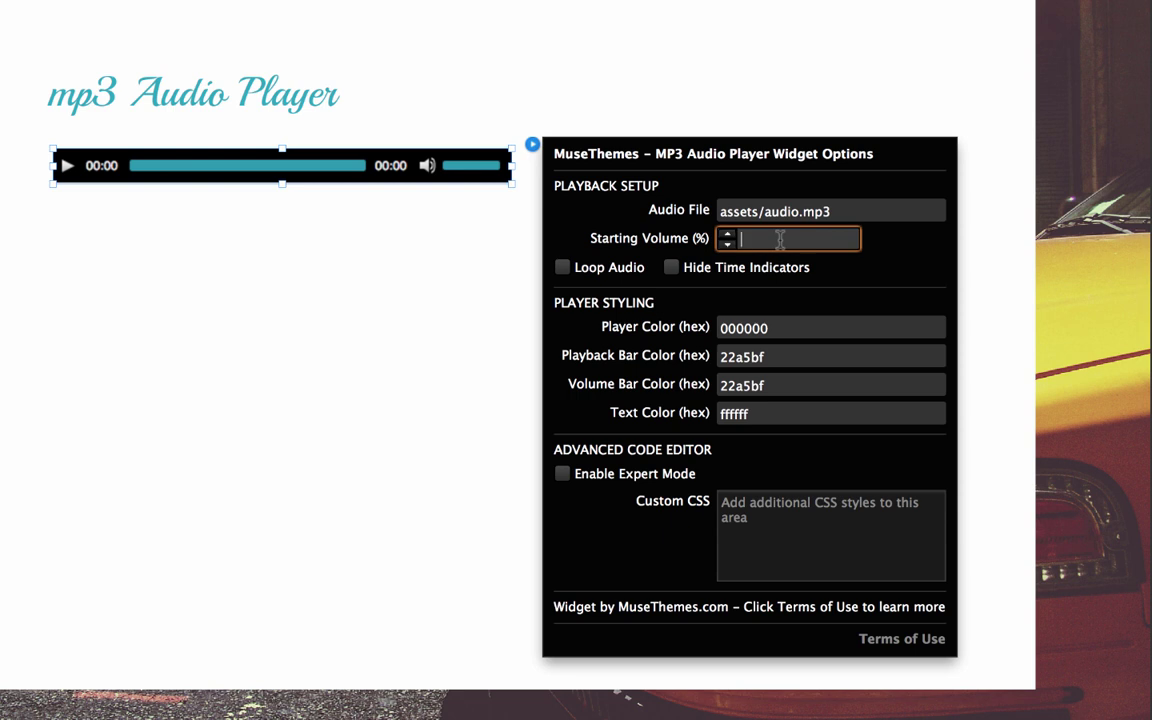
pyautogui.write('0.2')
pyautogui.press('Return')
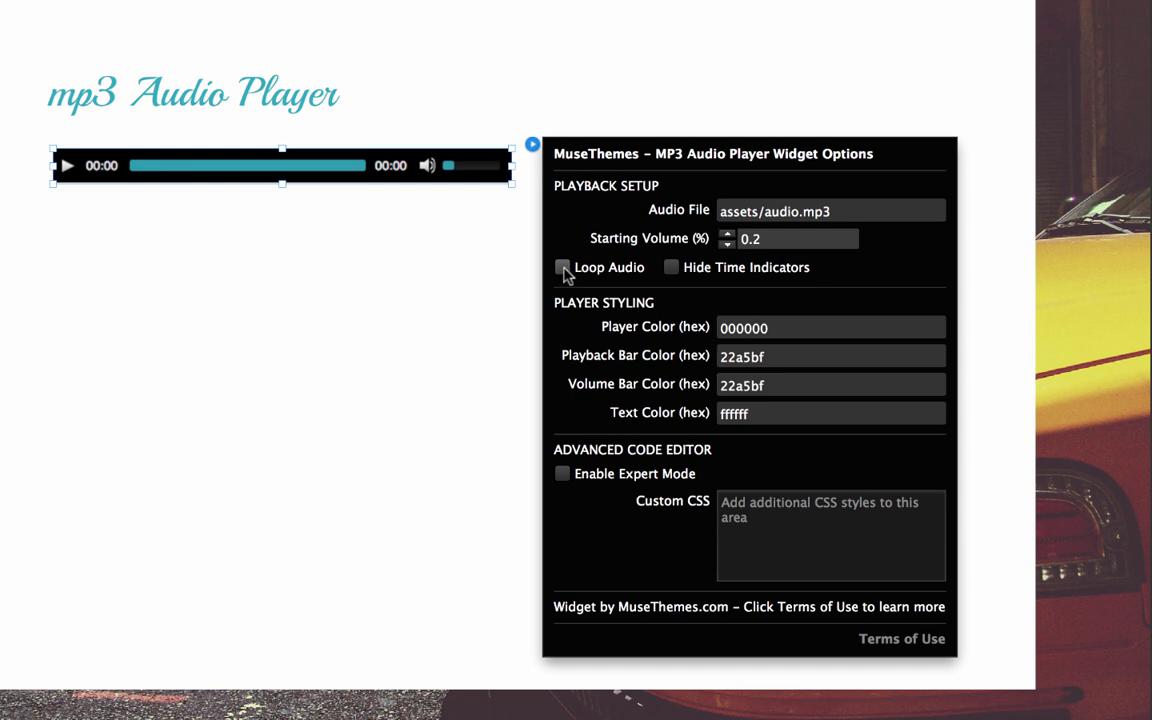
pyautogui.click(671, 267)
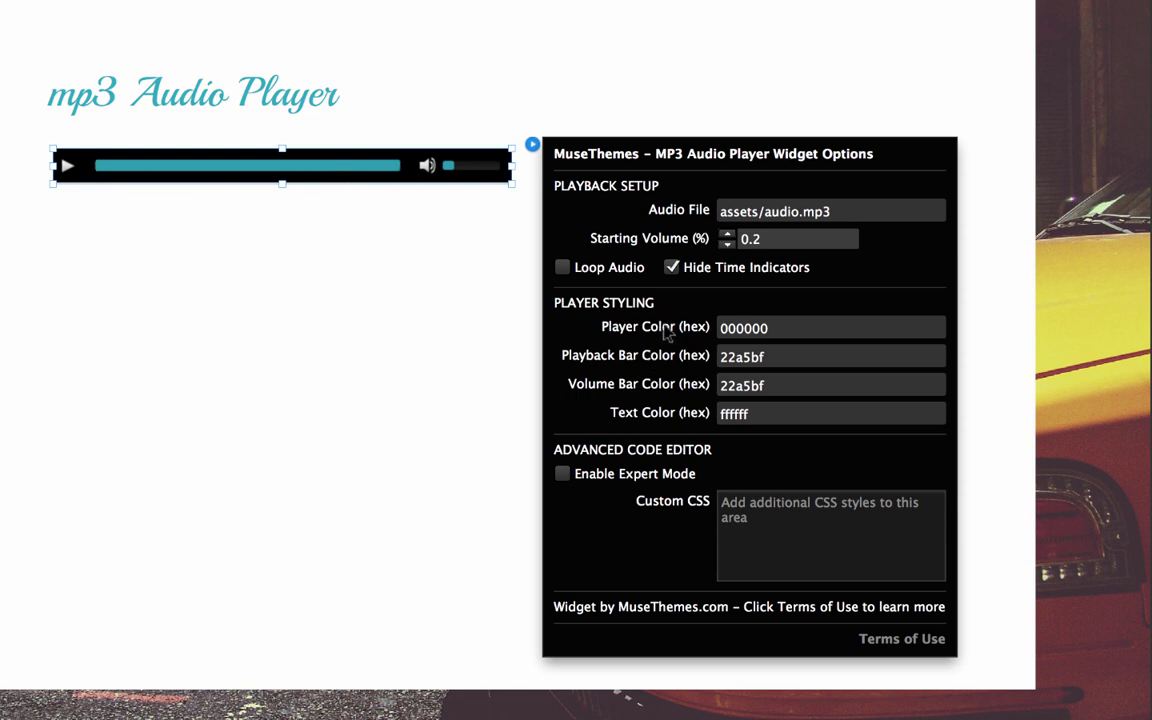
# Show the time indicators again and set the player colour to orange FA6900
pyautogui.click(671, 268)
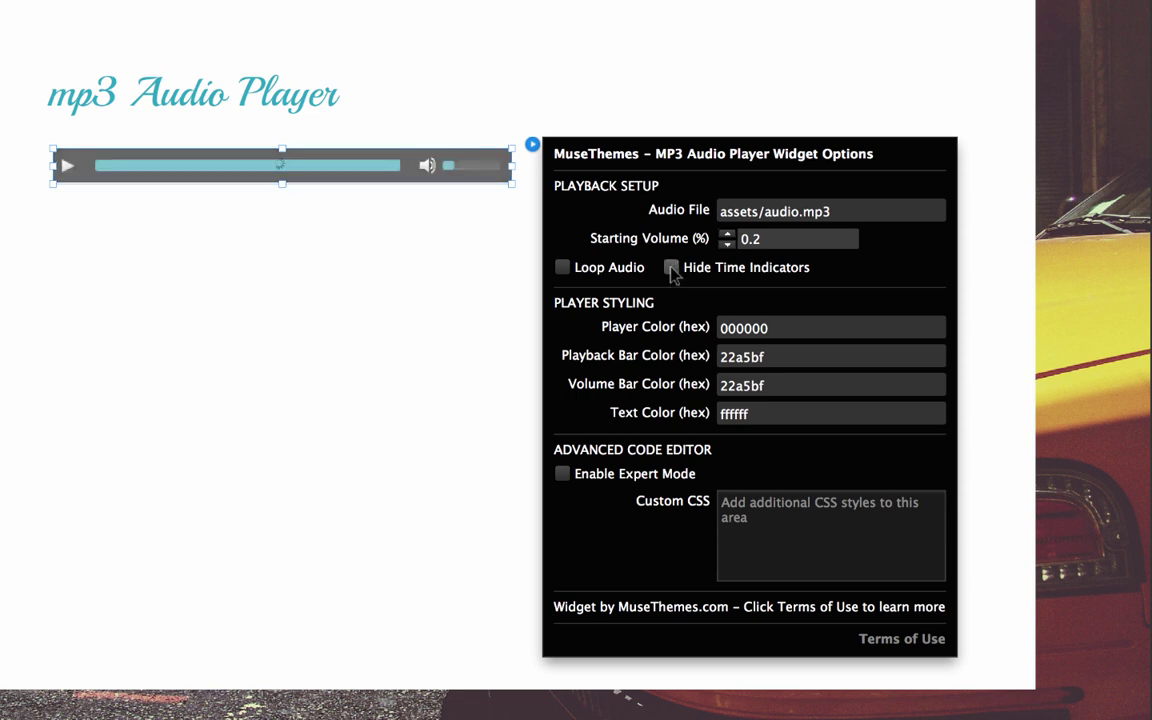
pyautogui.click(800, 326)
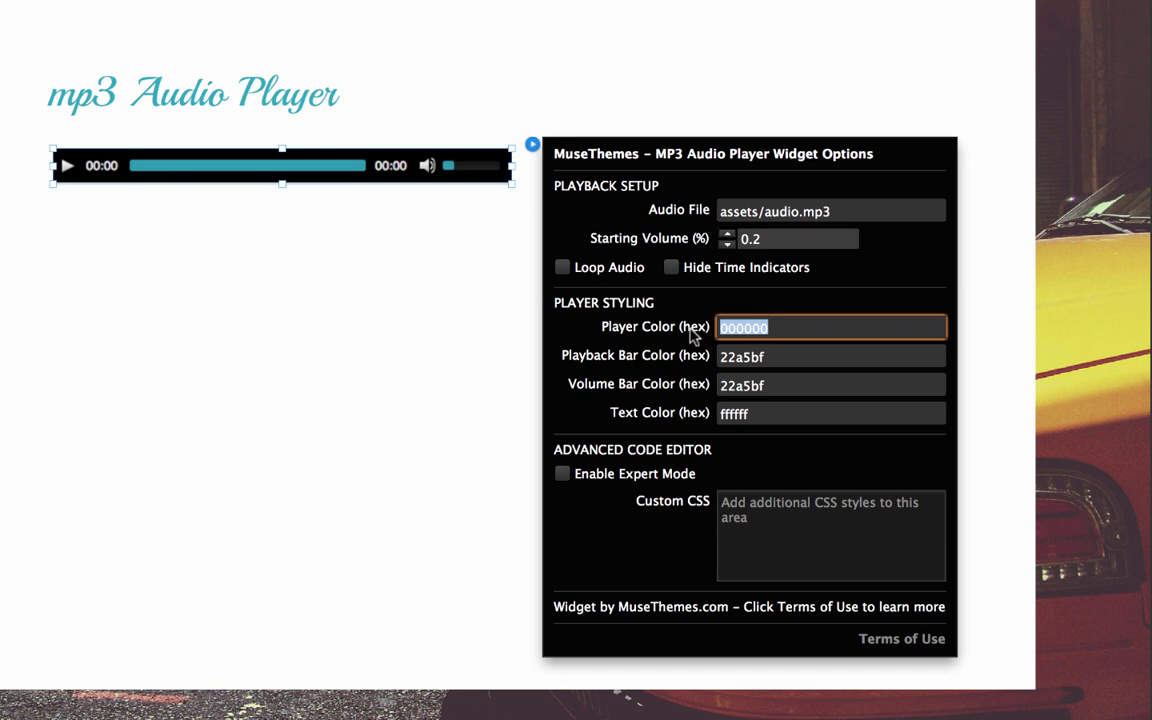
pyautogui.write('FA6900')
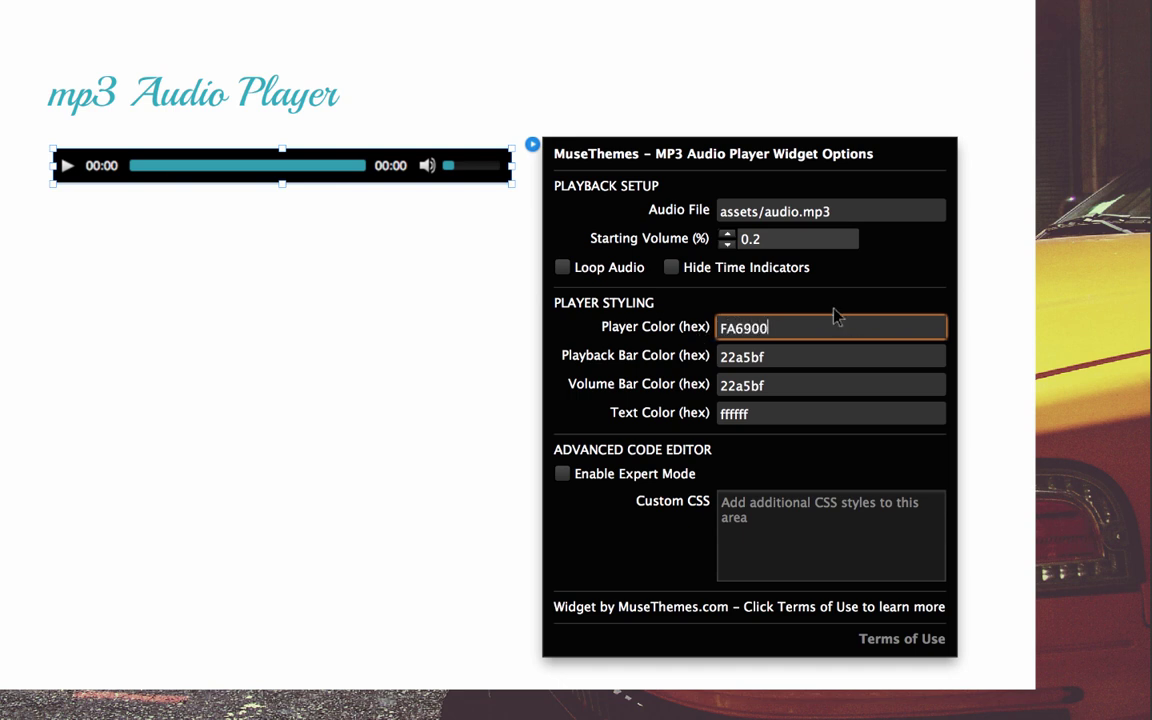
pyautogui.press('Return')
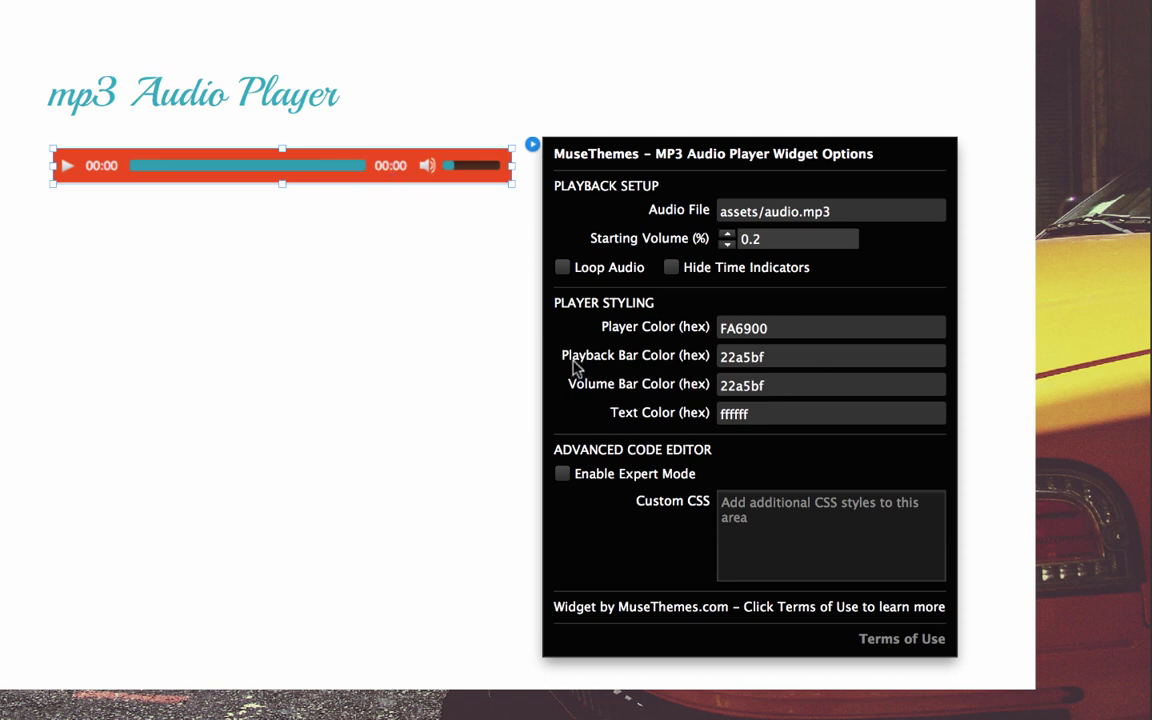
# Make the playback bar black (000000) and the volume bar white (FFFFFF)
pyautogui.moveTo(794, 357); pyautogui.dragTo(708, 355)
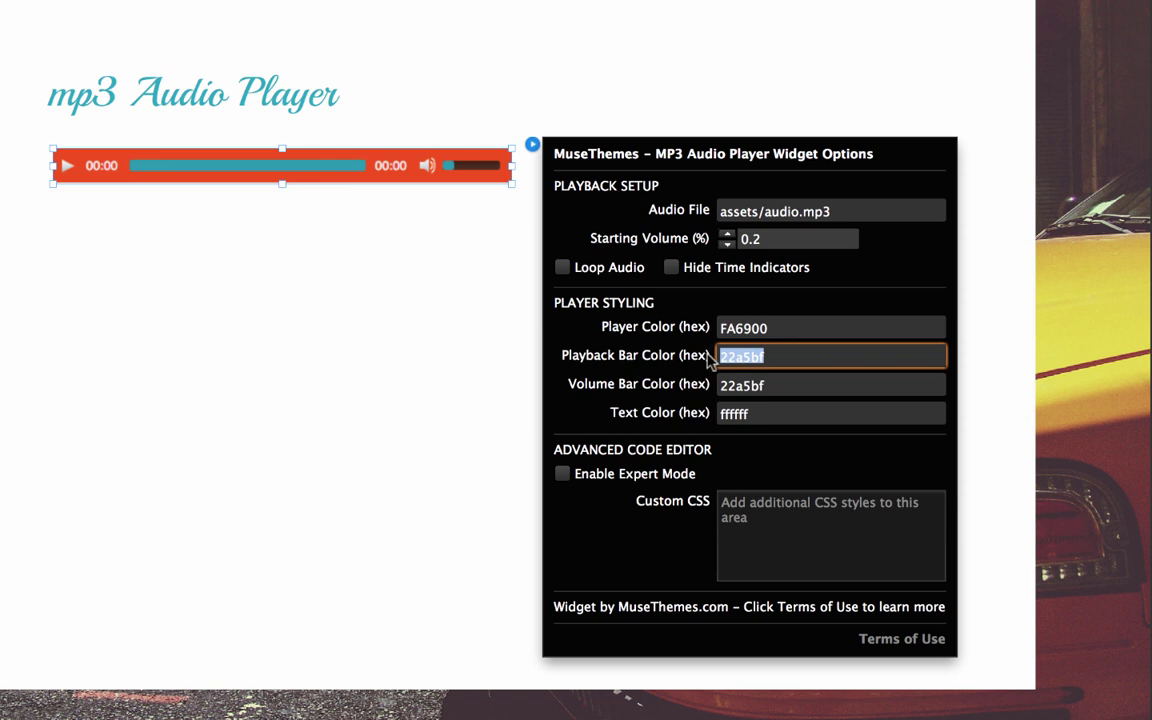
pyautogui.write('000000')
pyautogui.press('Return')
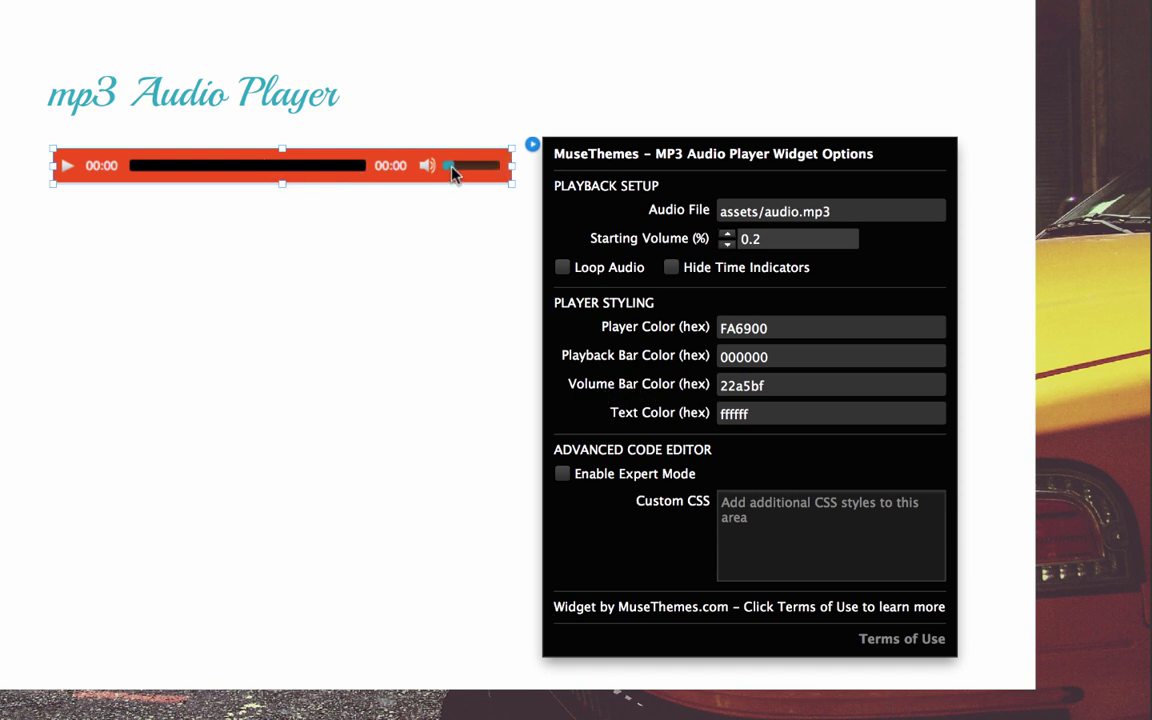
pyautogui.doubleClick(742, 385)
pyautogui.write('FFFFFF')
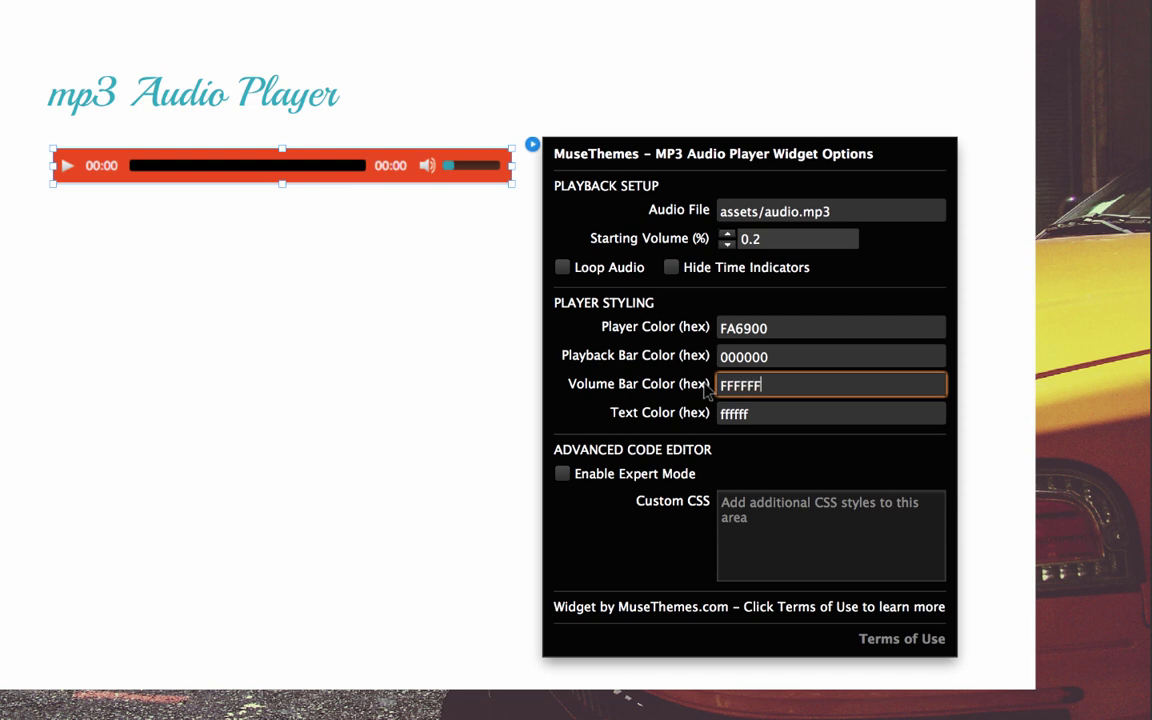
pyautogui.press('Return')
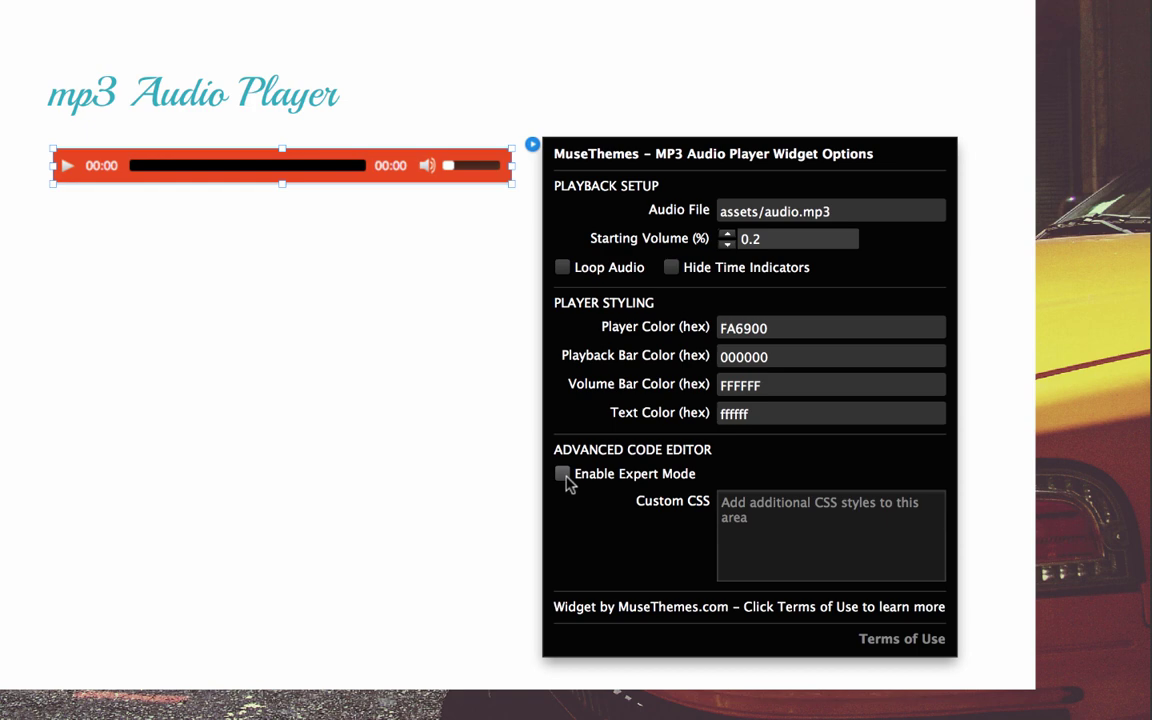
# Close the widget options and publish the site, confirming with OK
pyautogui.click(348, 235)
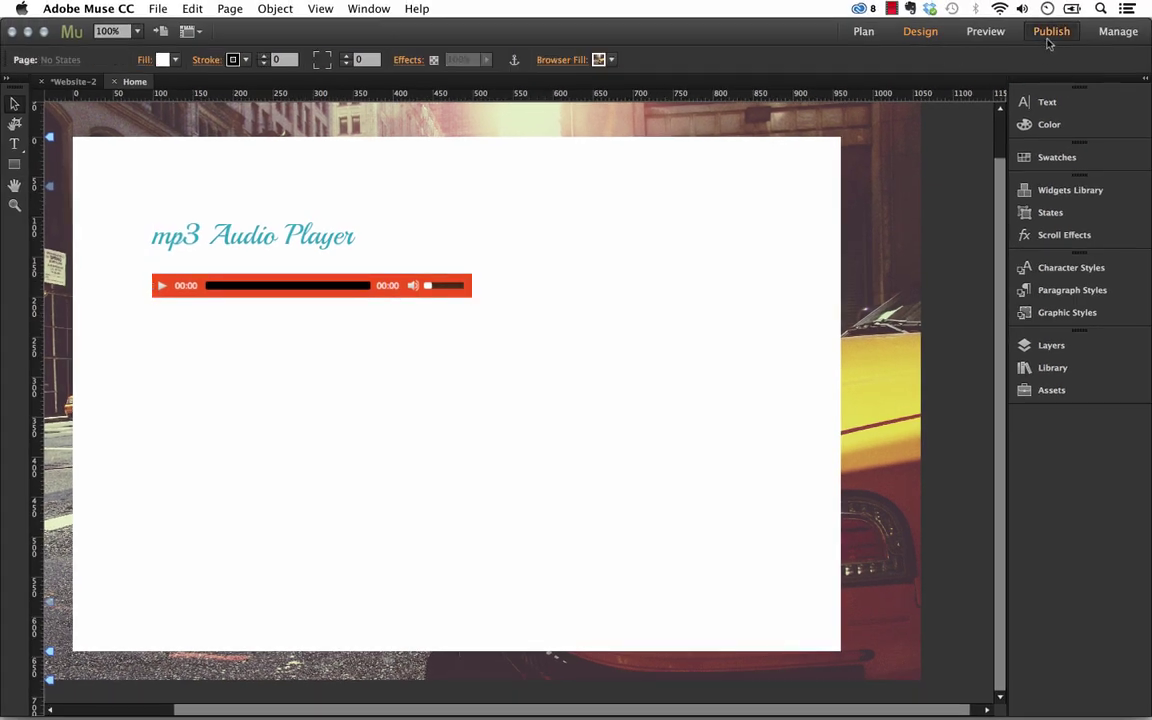
pyautogui.click(1049, 33)
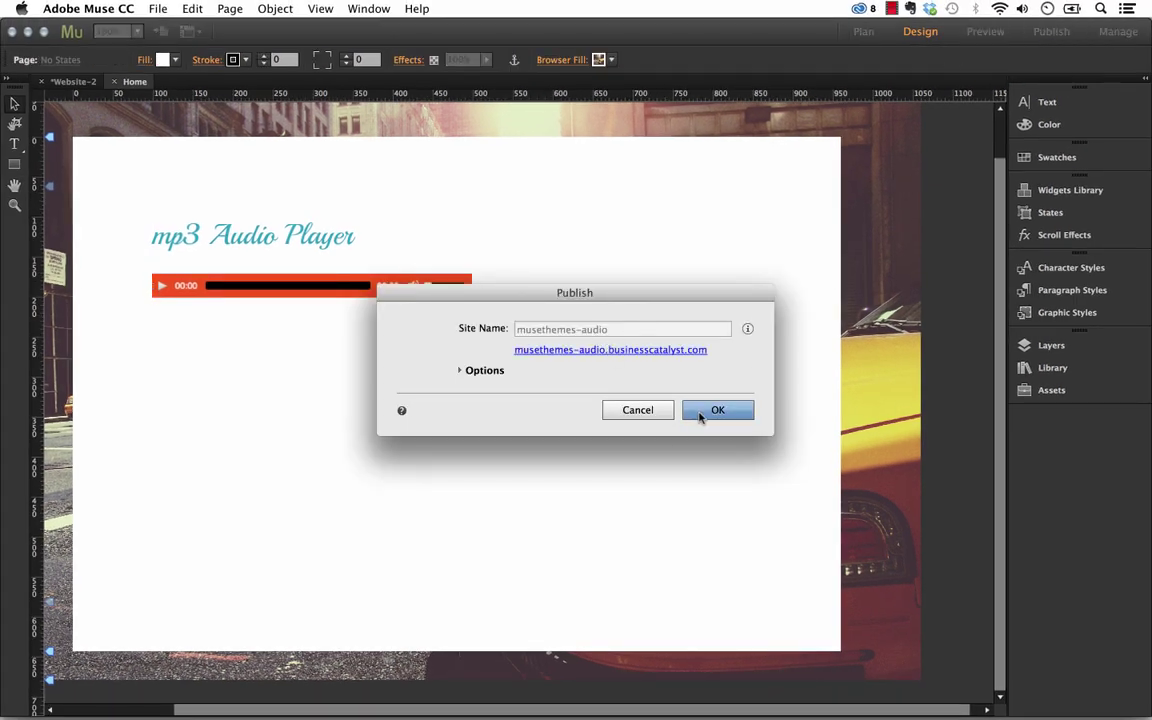
pyautogui.click(700, 415)
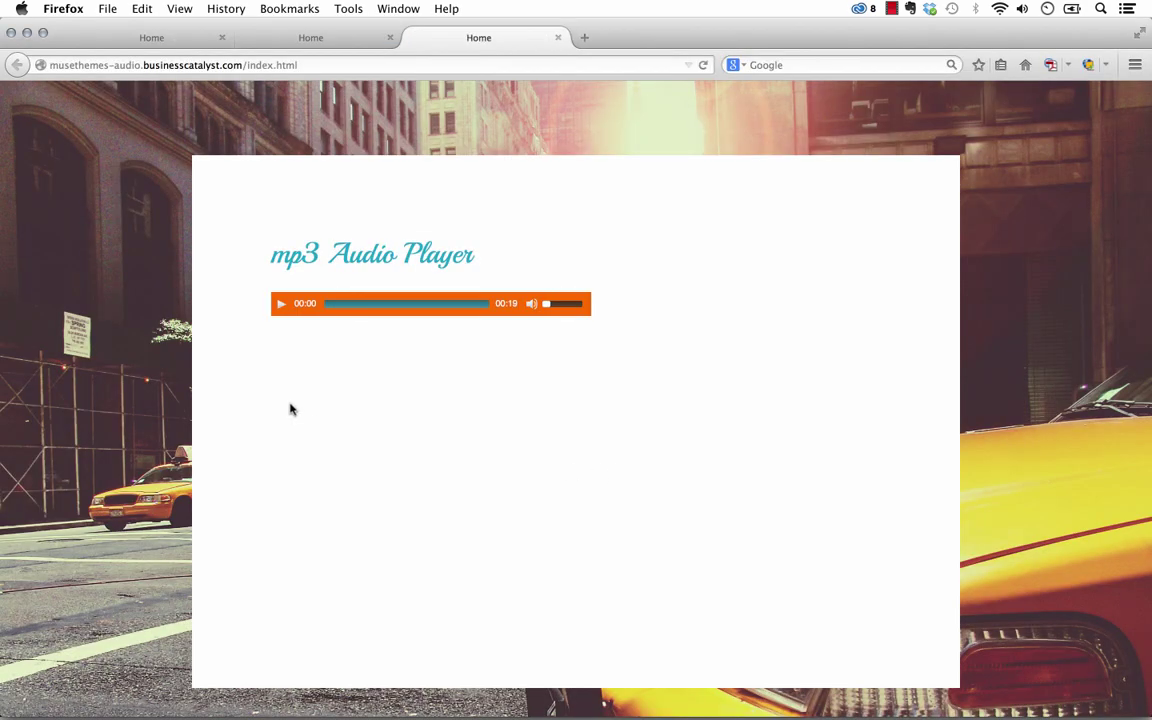
# Play the track on the live page, raise its volume, and pause at 00:08
pyautogui.click(281, 306)
pyautogui.moveTo(541, 308)
pyautogui.mouseDown()
pyautogui.moveTo(575, 306)
pyautogui.moveTo(549, 313)
pyautogui.mouseUp()
pyautogui.click(281, 304)
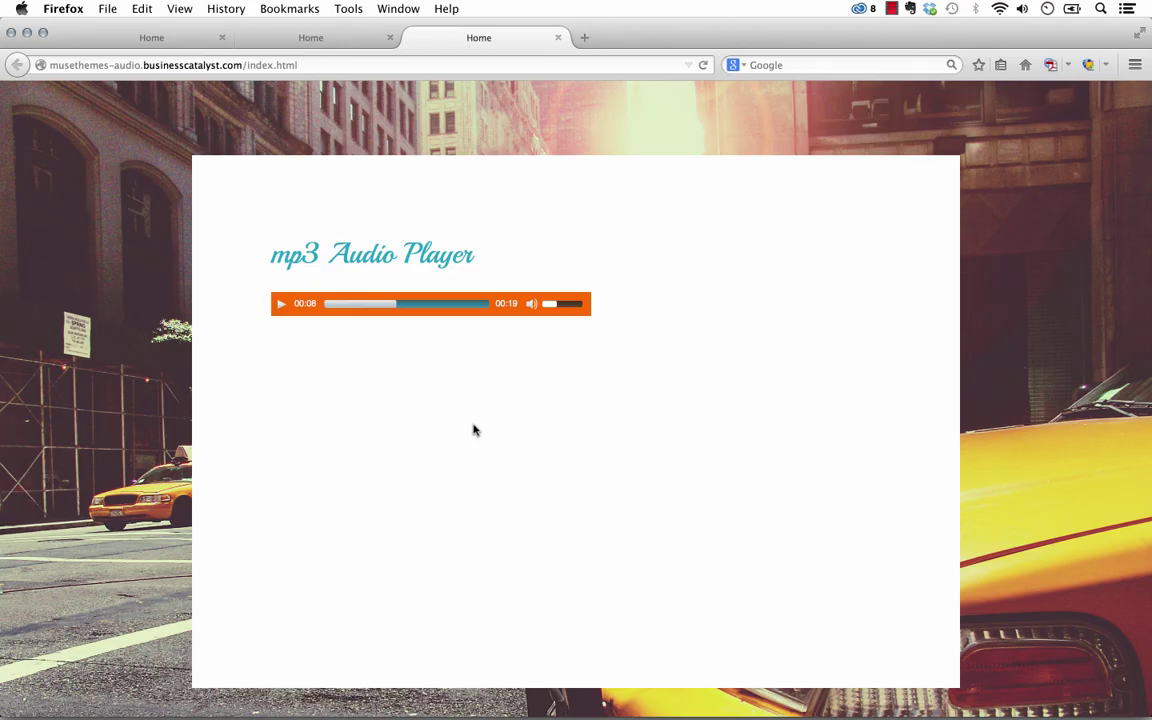